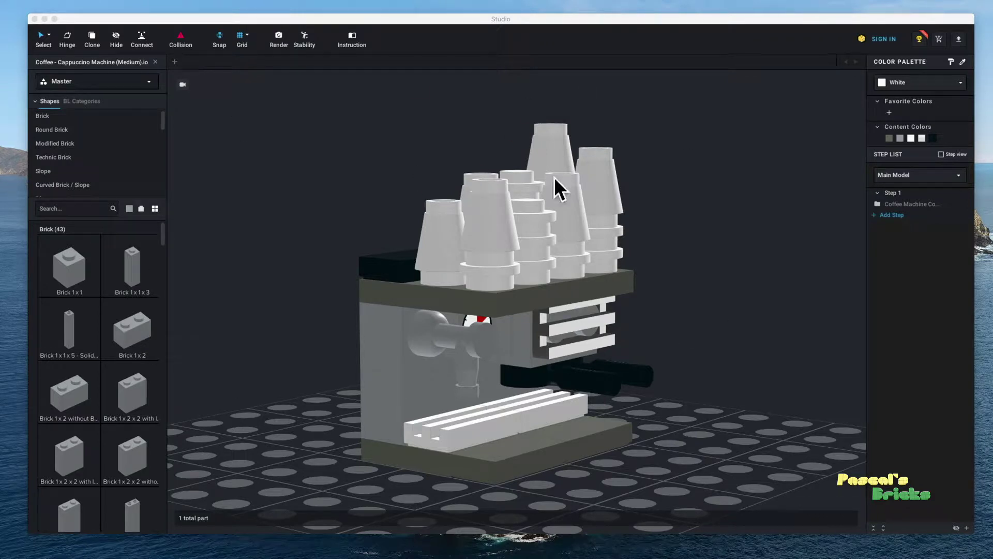
# Open the Render settings, view the Photoreal and POV-Ray tabs, then set the animation to 24 fps.
pyautogui.click(279, 49)
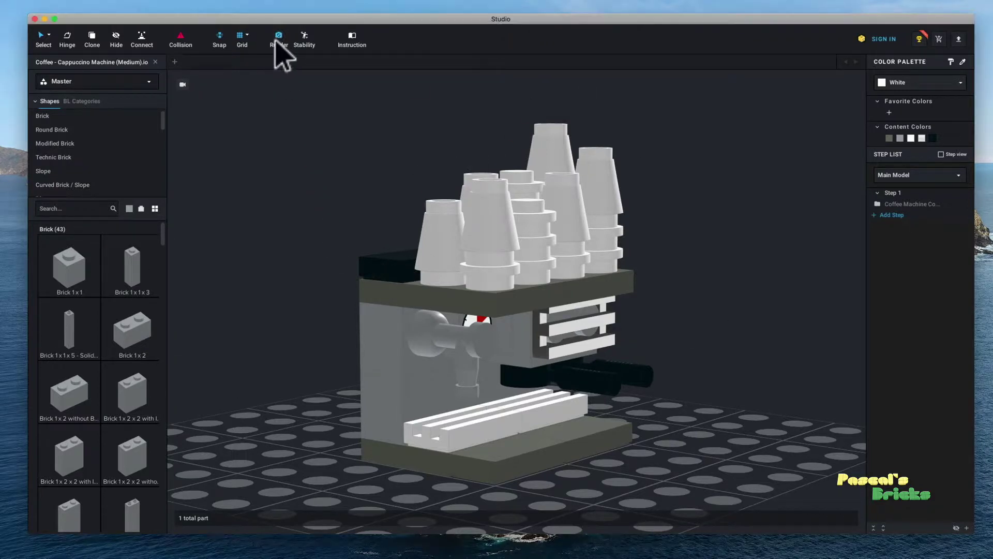
pyautogui.click(278, 40)
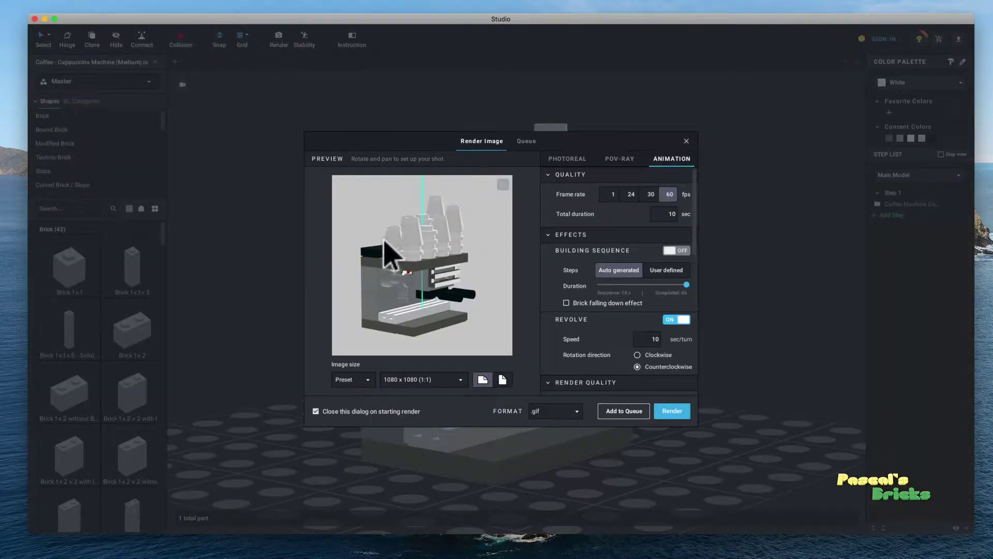
pyautogui.click(567, 161)
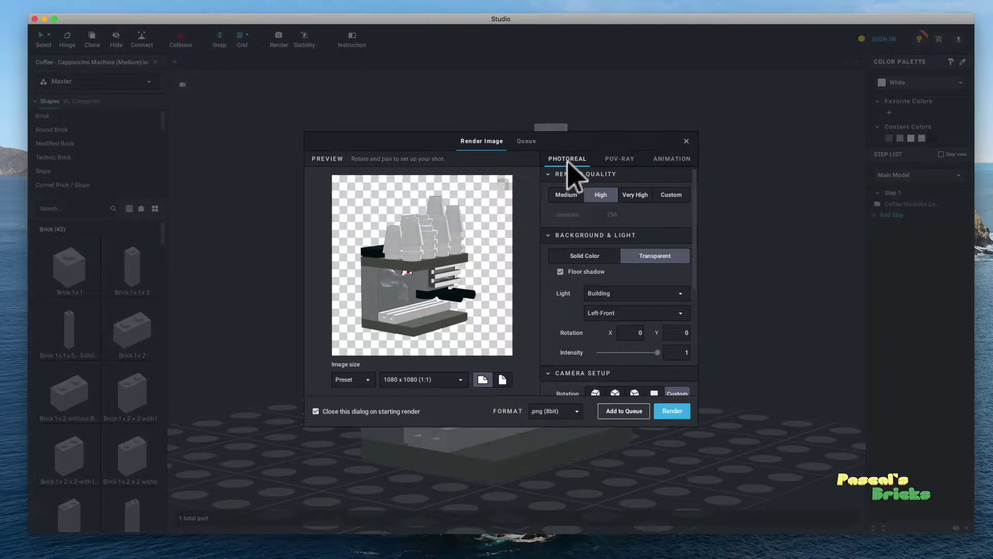
pyautogui.click(613, 160)
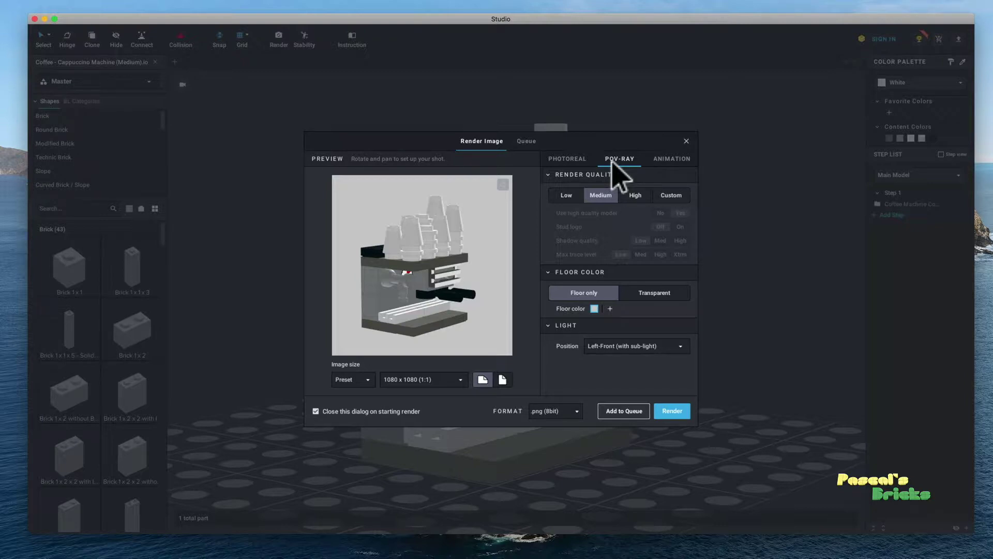
pyautogui.click(665, 161)
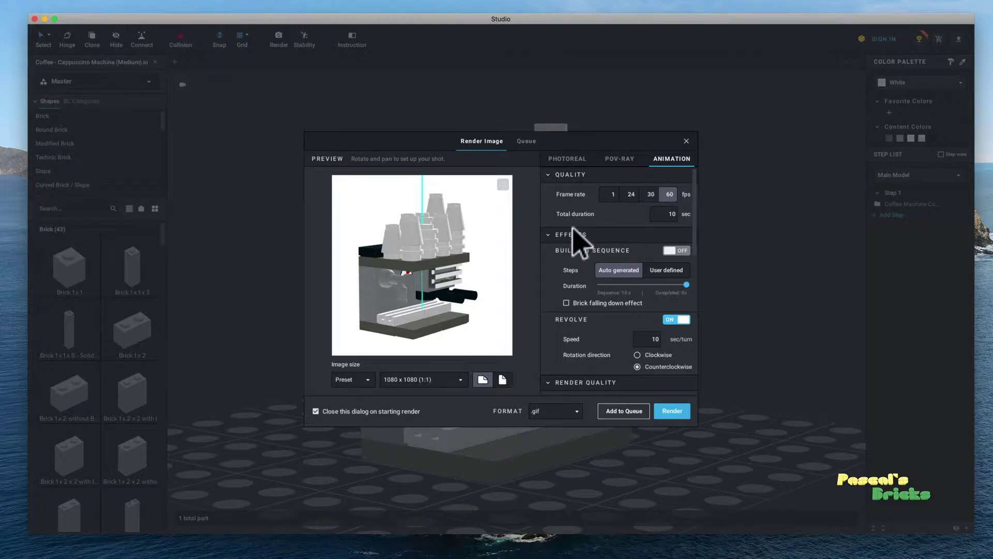
pyautogui.click(631, 191)
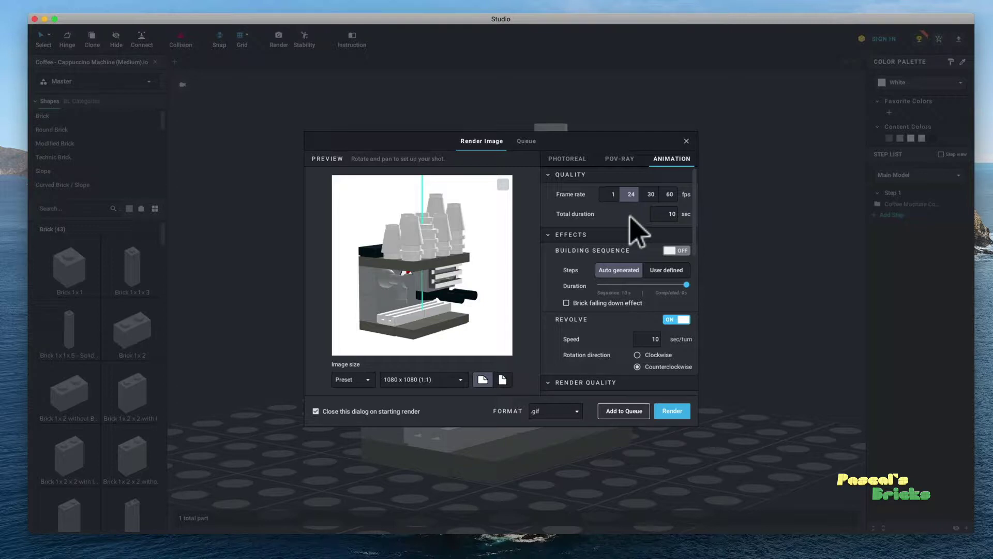
# Keep the 10-second total duration and set the rotation direction to Clockwise.
pyautogui.click(681, 215)
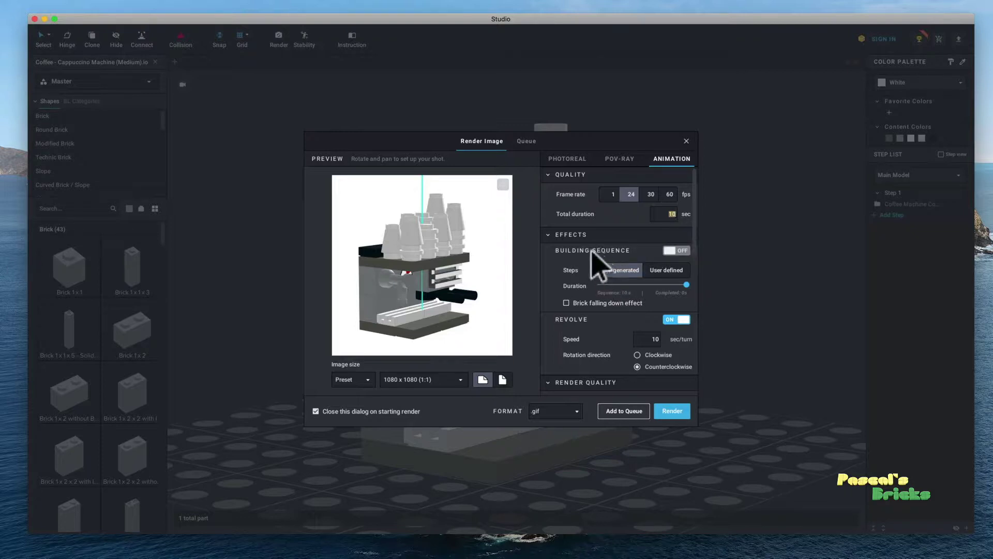
pyautogui.scroll(-2, 595, 254)
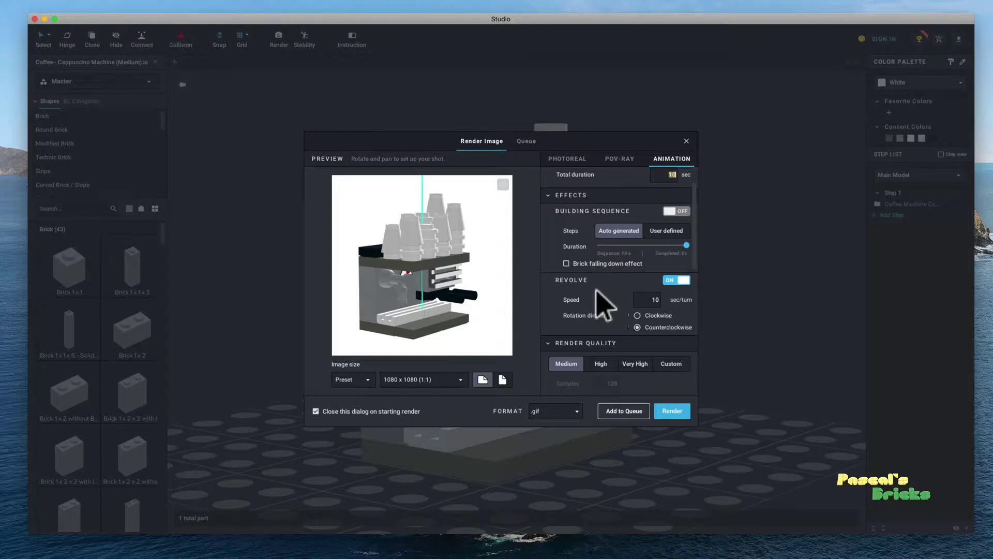
pyautogui.scroll(2, 665, 287)
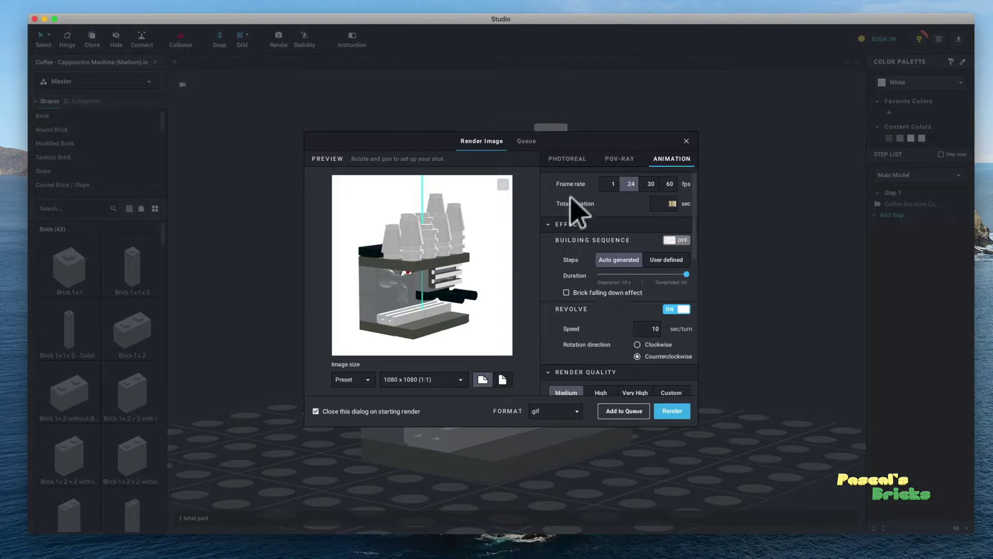
pyautogui.scroll(-2, 670, 346)
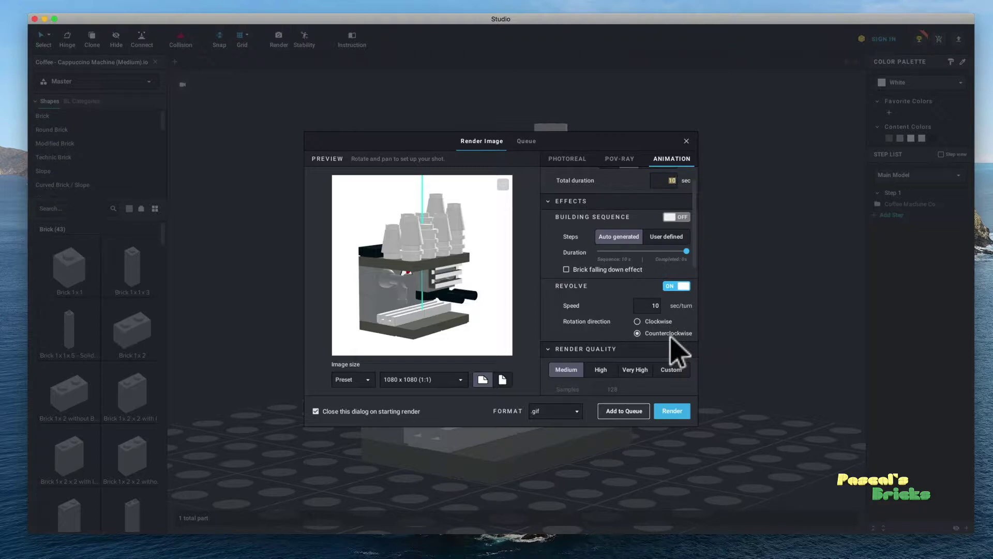
pyautogui.click(638, 322)
pyautogui.scroll(-3, 671, 335)
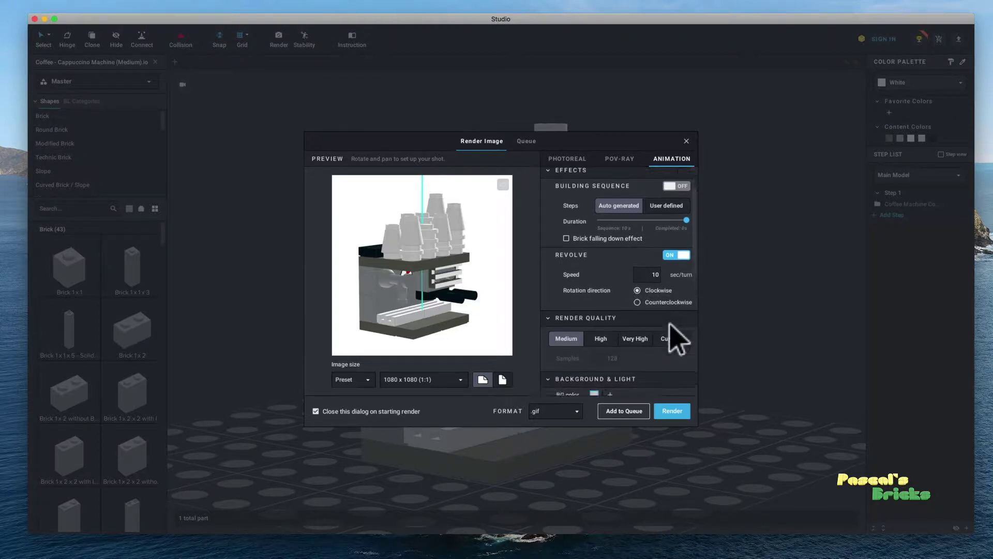
pyautogui.click(628, 288)
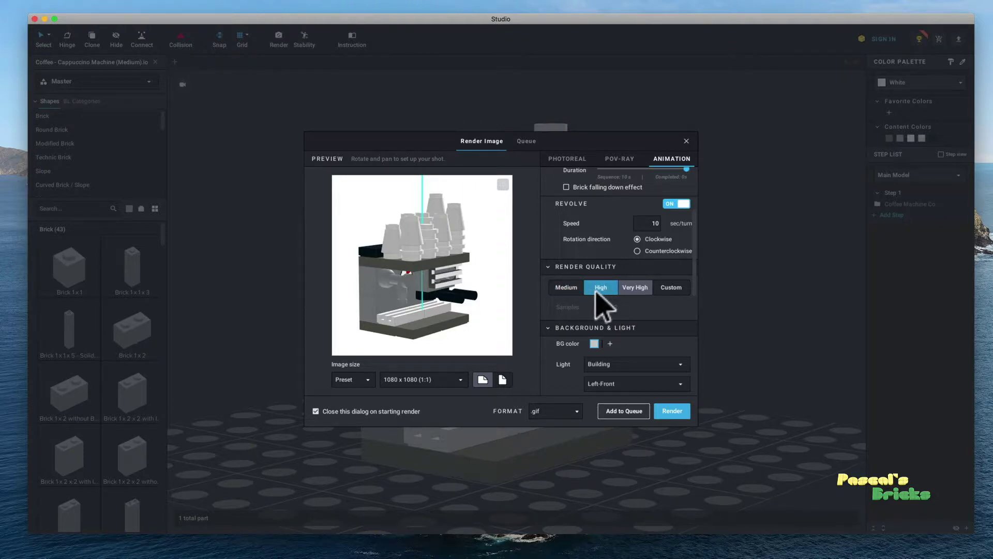
# Choose High render quality with 256 samples instead of Very High.
pyautogui.click(595, 289)
pyautogui.scroll(-3, 626, 308)
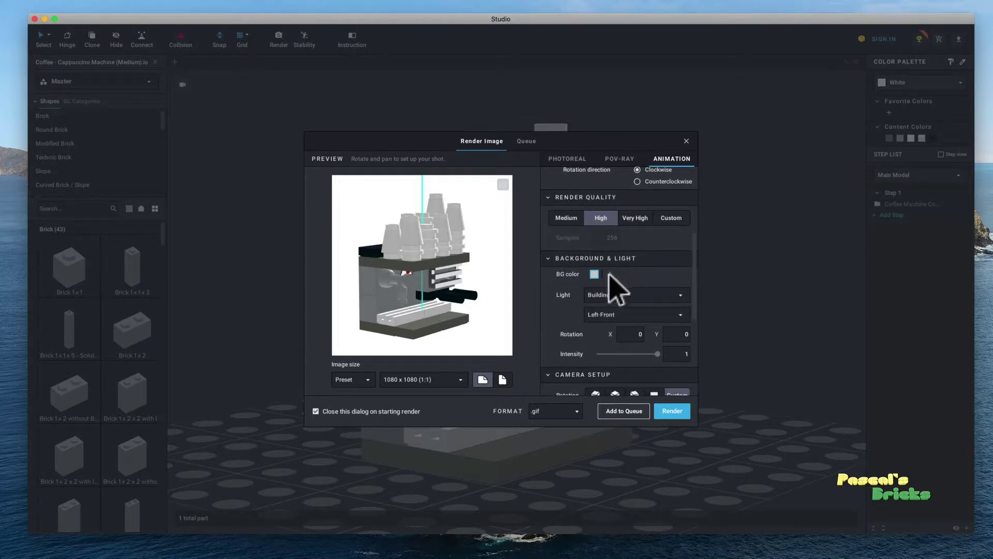
# Change the background colour hex from CCCCCC to 444444.
pyautogui.click(595, 274)
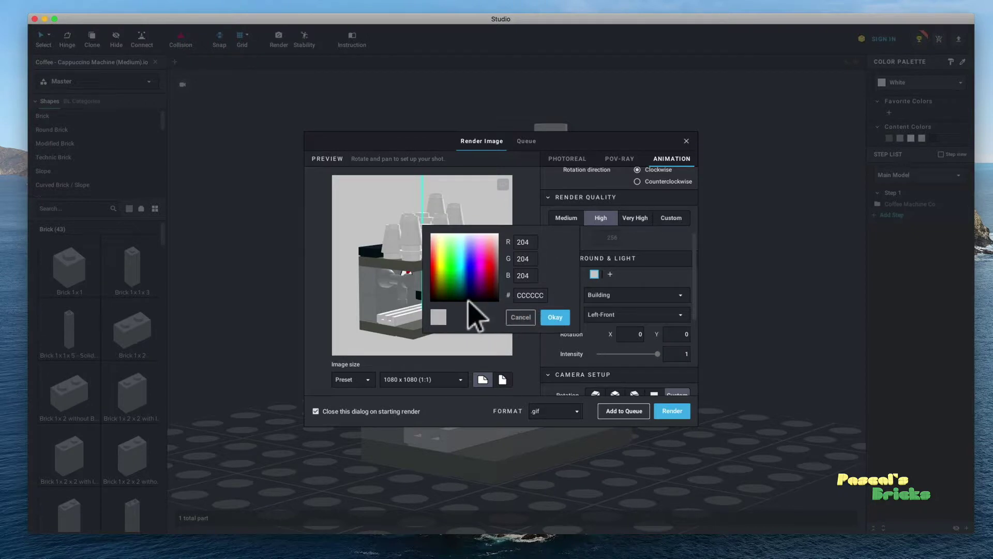
pyautogui.click(525, 295)
pyautogui.write('444444')
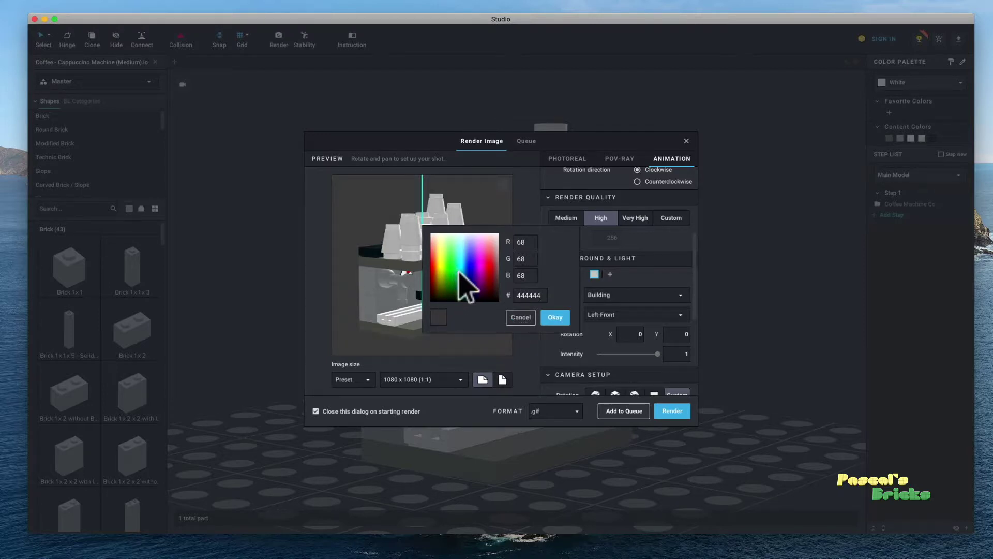
pyautogui.click(556, 318)
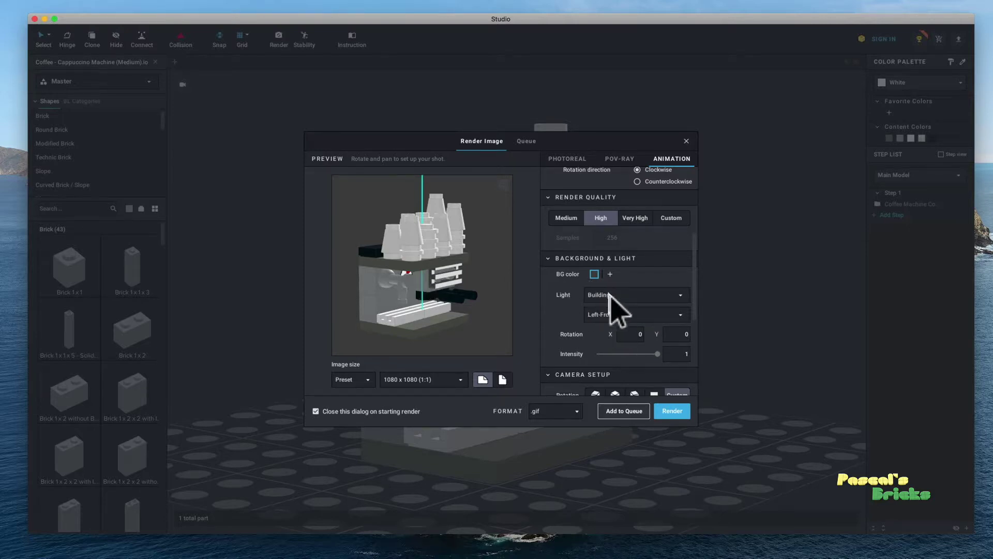
# Replace the Building lighting preset with Dawn.
pyautogui.click(626, 296)
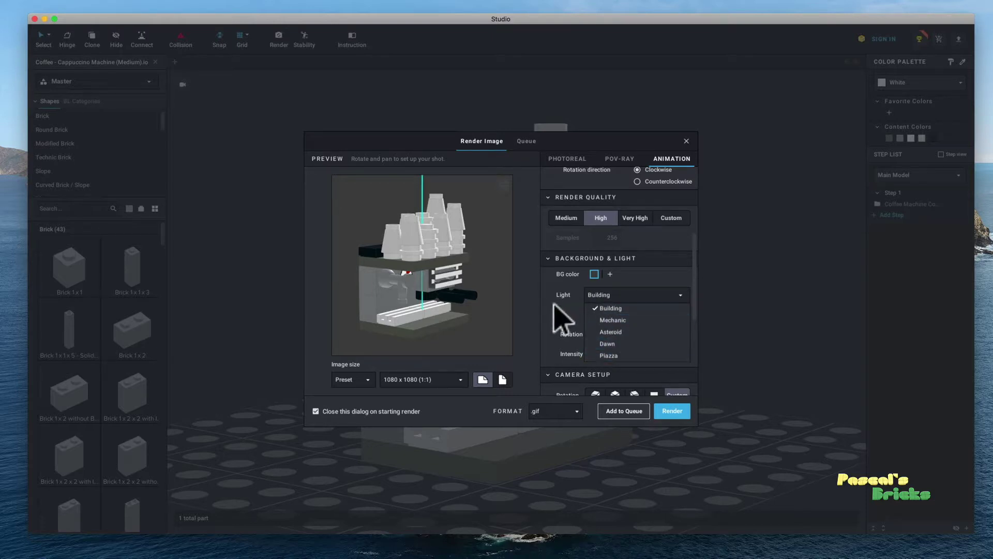
pyautogui.click(608, 343)
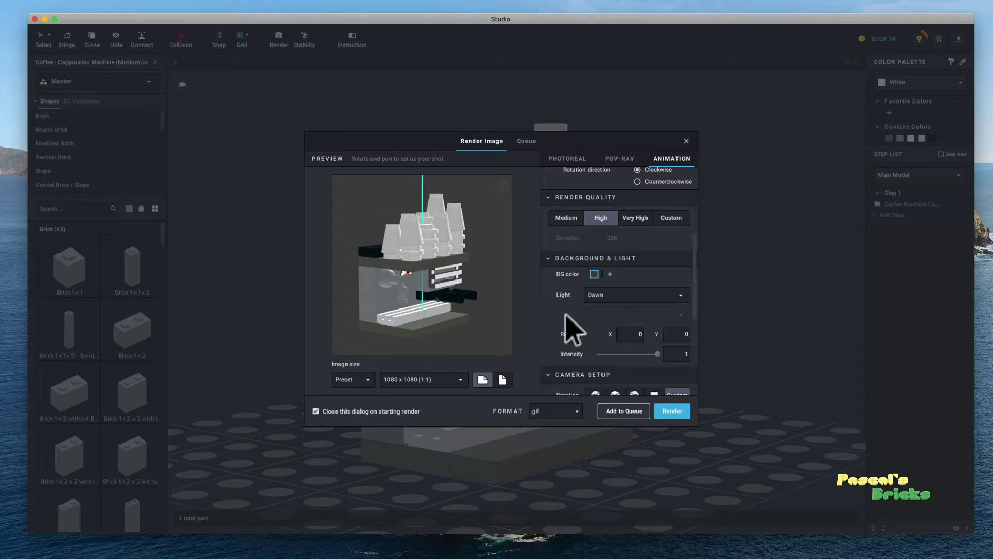
pyautogui.scroll(-5, 573, 331)
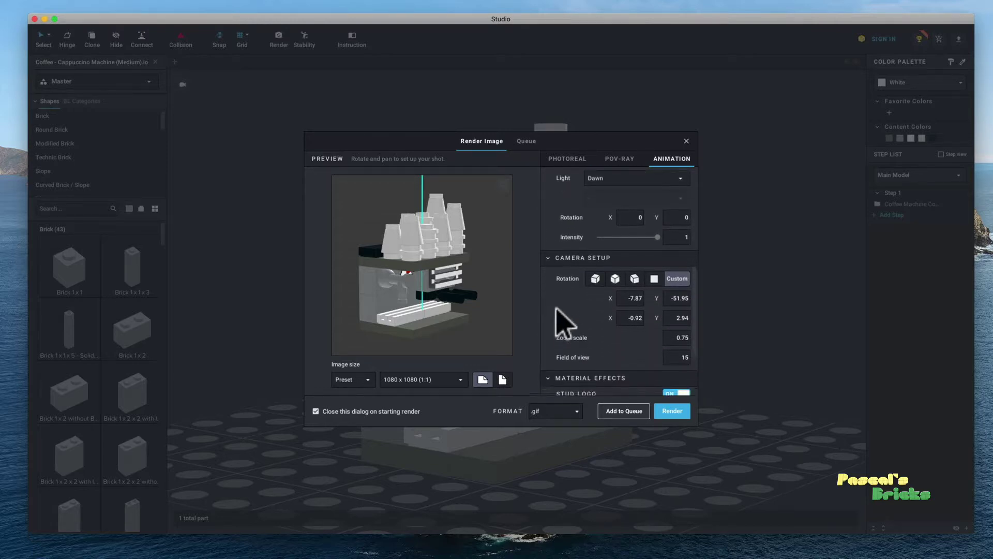
# Set the camera rotation to X -7 and Y -30.
pyautogui.click(627, 291)
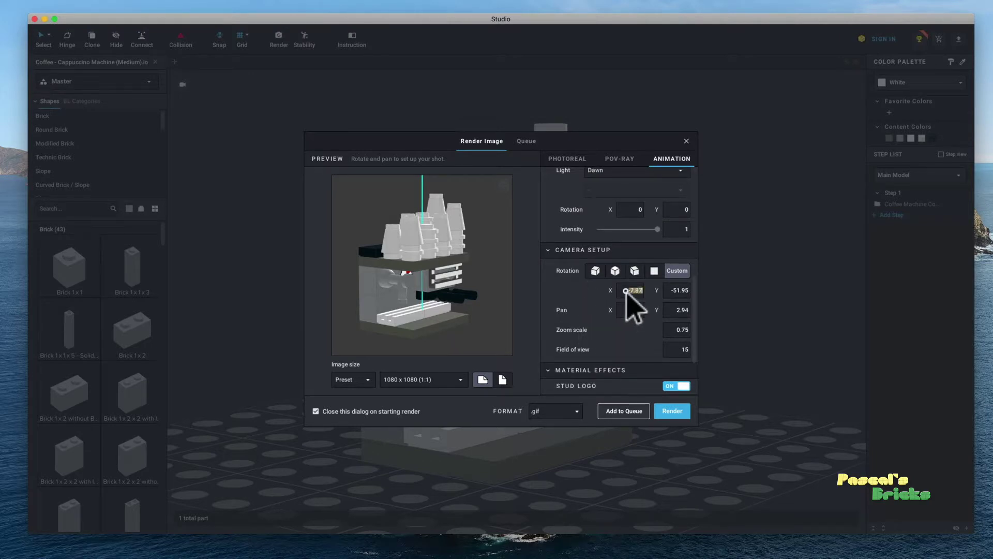
pyautogui.press('BackSpace')
pyautogui.write('-7')
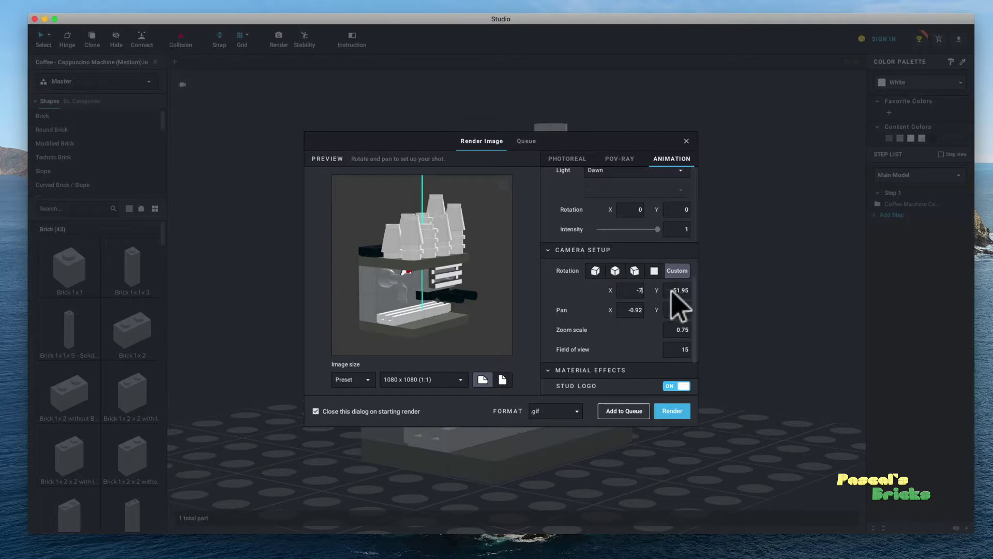
pyautogui.press('Tab')
pyautogui.press('BackSpace')
pyautogui.write('-30')
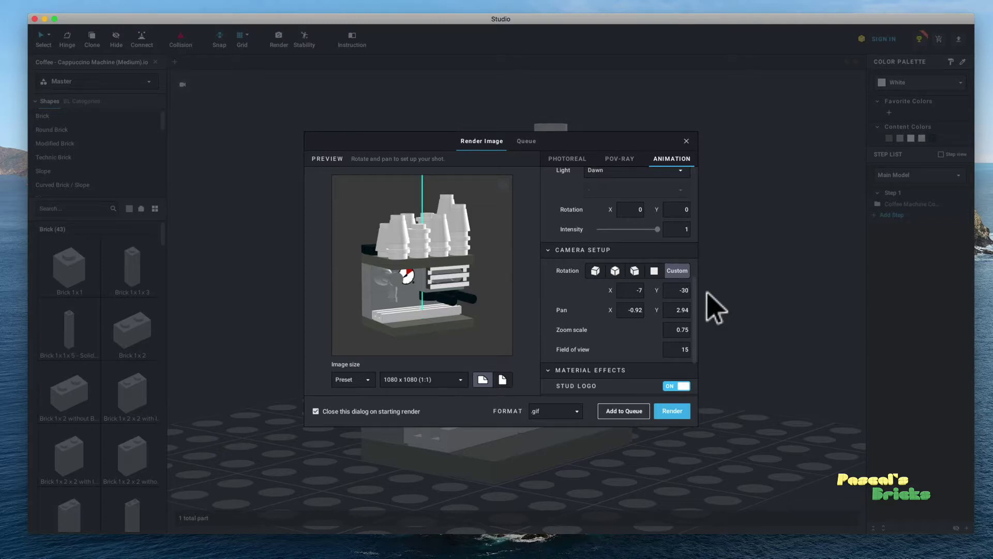
# Change the camera pan X from -0.92 to 0.
pyautogui.click(631, 309)
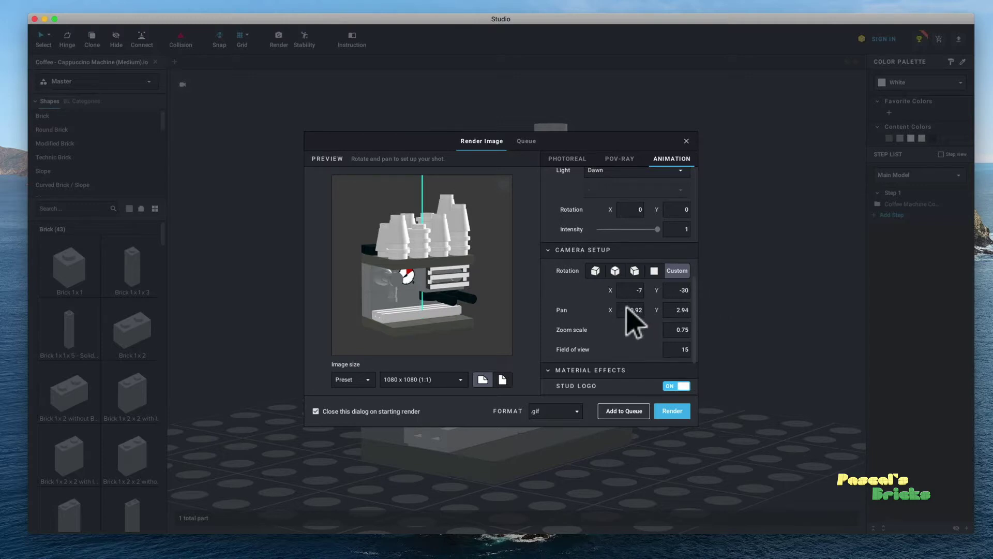
pyautogui.write('0')
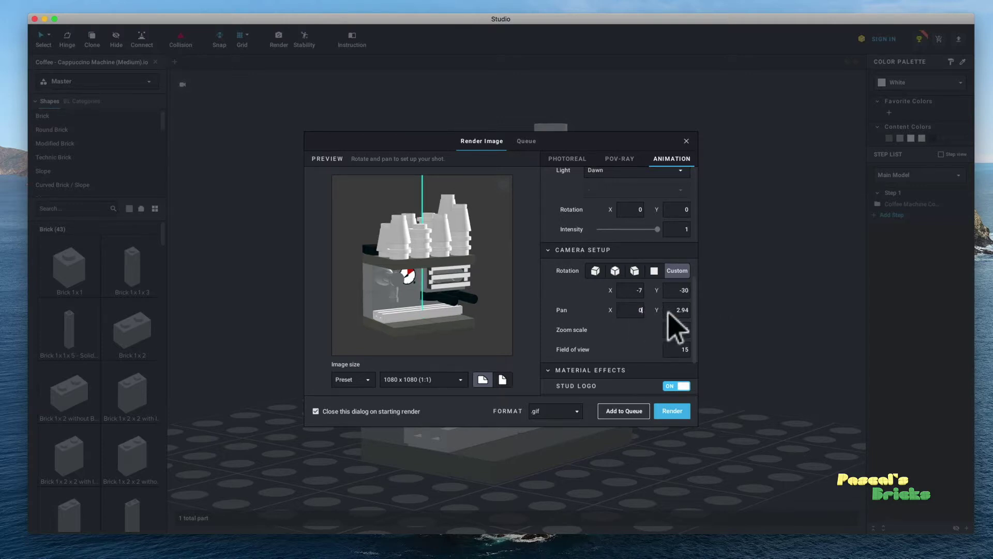
pyautogui.click(673, 310)
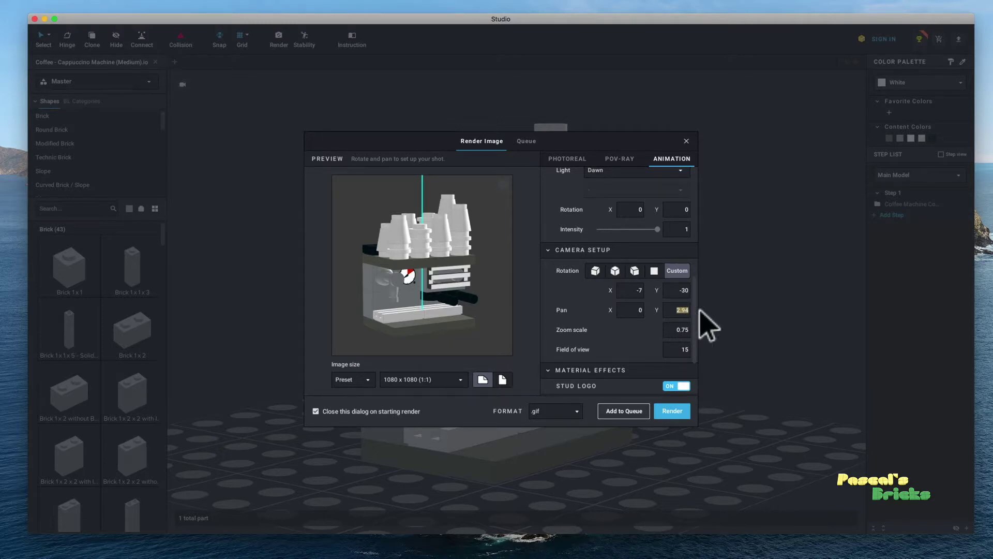
# After a trial pan in the preview, set camera pan X and Y both to 0.
pyautogui.moveTo(421, 277)
pyautogui.mouseDown(button='middle')
pyautogui.moveTo(417, 284)
pyautogui.moveTo(412, 248)
pyautogui.moveTo(417, 278)
pyautogui.mouseUp(button='middle')
pyautogui.moveTo(627, 312); pyautogui.dragTo(656, 311)
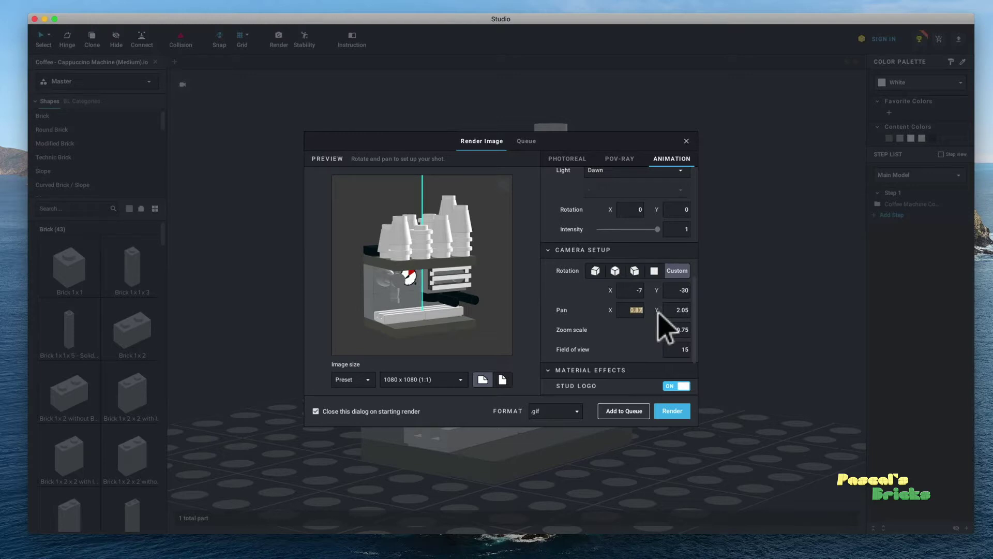
pyautogui.write('0')
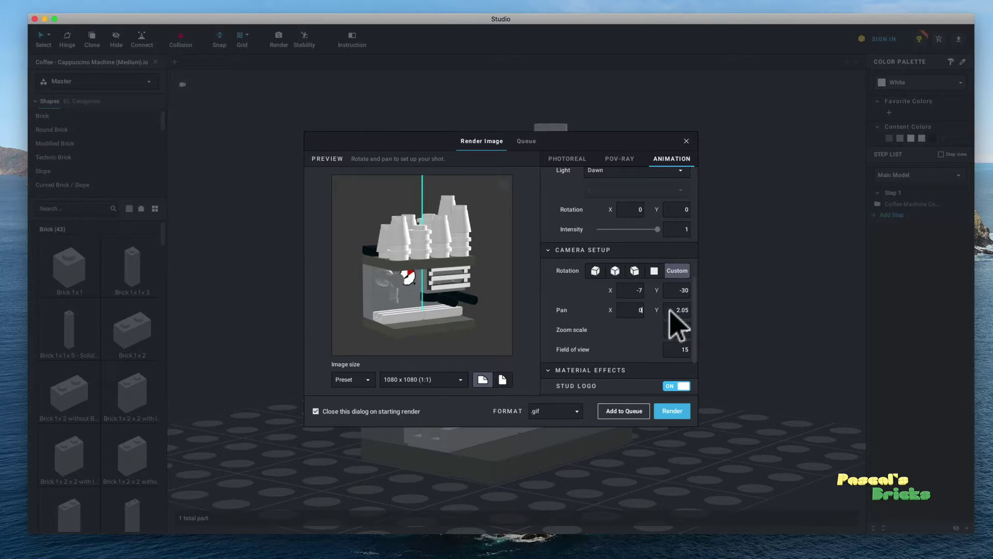
pyautogui.moveTo(673, 310); pyautogui.dragTo(705, 309)
pyautogui.write('0')
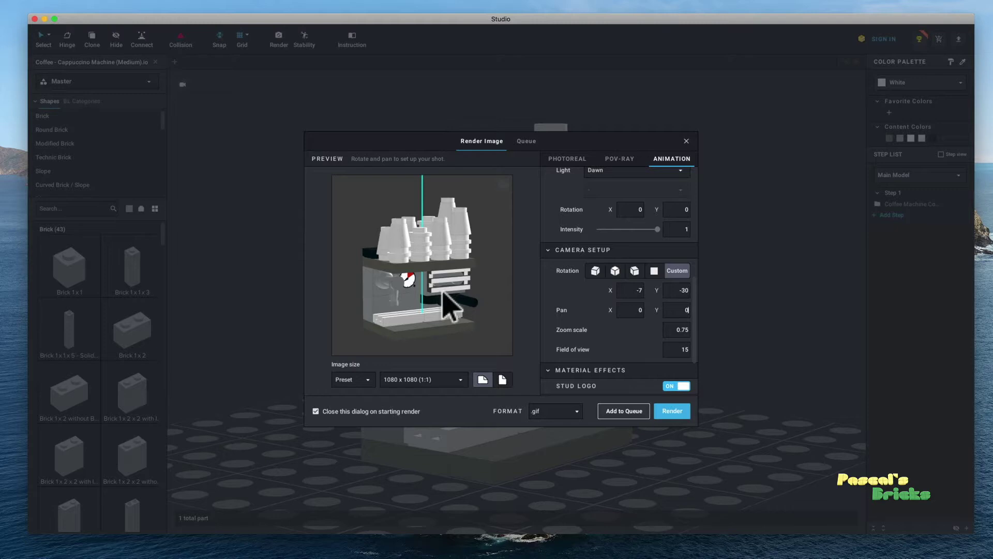
pyautogui.doubleClick(679, 291)
pyautogui.write('0')
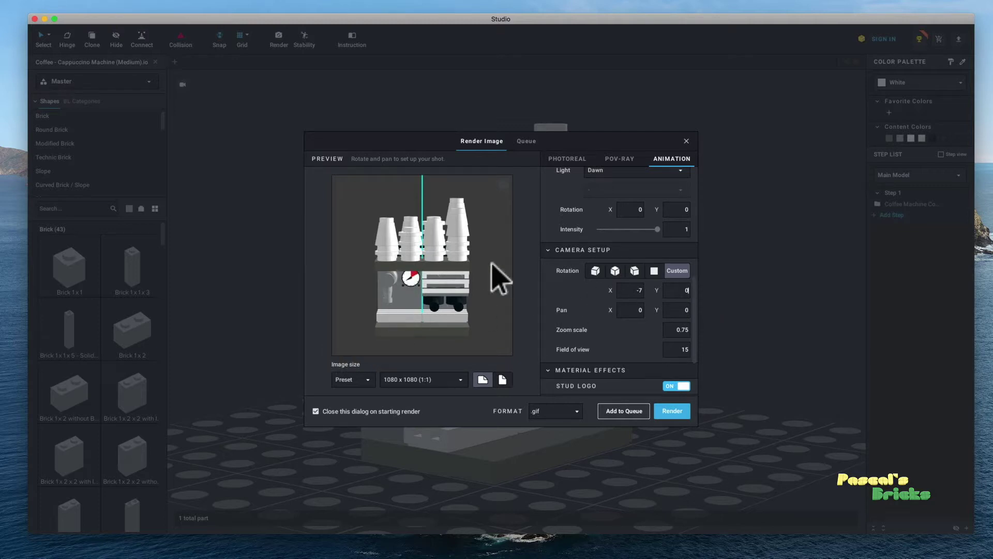
pyautogui.doubleClick(693, 291)
pyautogui.write('90')
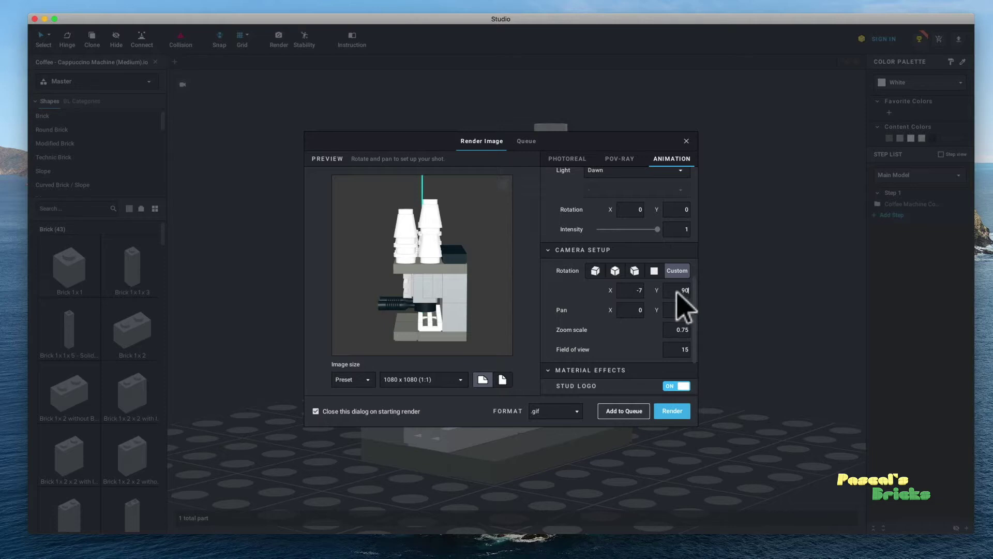
pyautogui.moveTo(678, 289); pyautogui.dragTo(700, 290)
pyautogui.press('BackSpace')
pyautogui.write('-30')
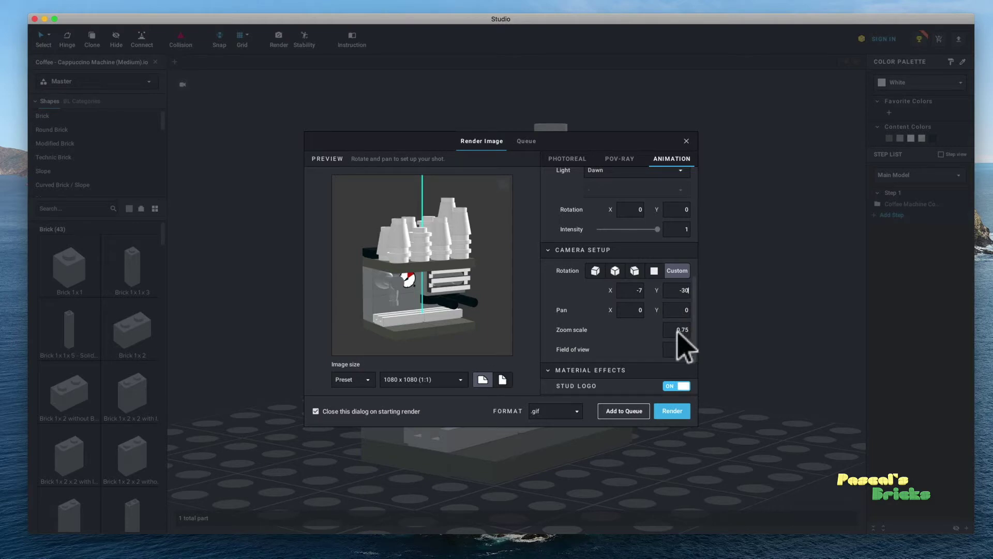
pyautogui.scroll(-1, 678, 334)
# Switch the Stud Logo material effect to OFF.
pyautogui.scroll(-2, 685, 329)
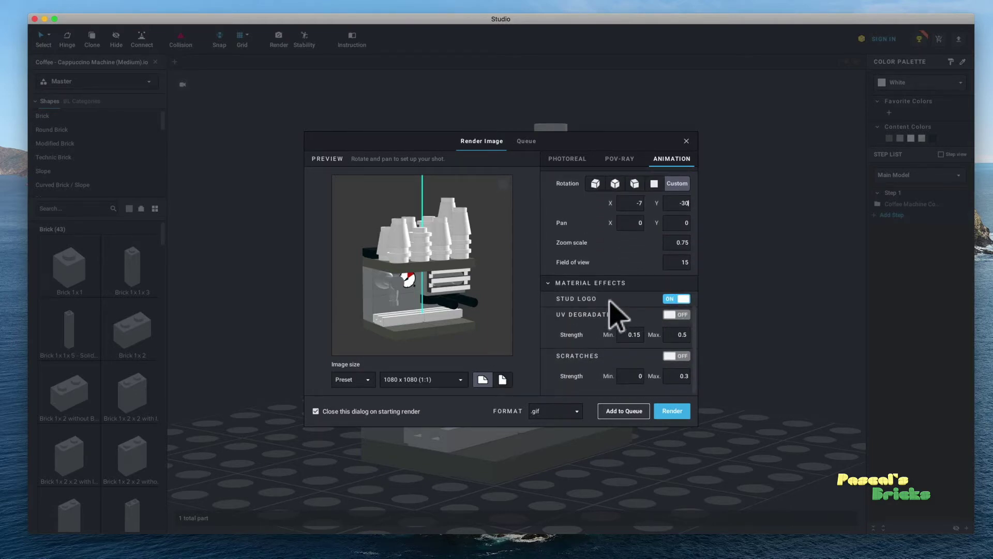
pyautogui.click(670, 299)
# Render the animation, saving the GIF under the model's name in LEGO Creations.
pyautogui.click(672, 412)
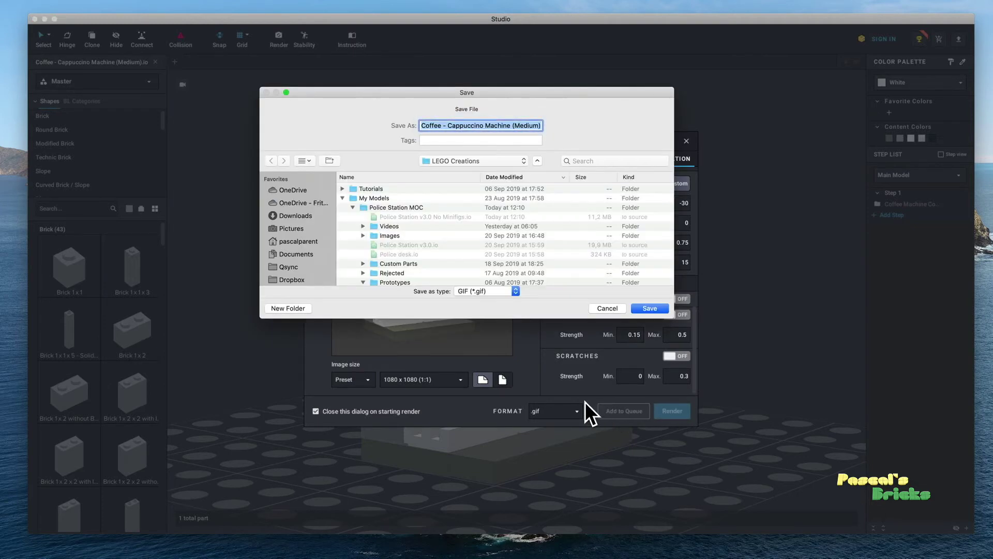
pyautogui.click(653, 307)
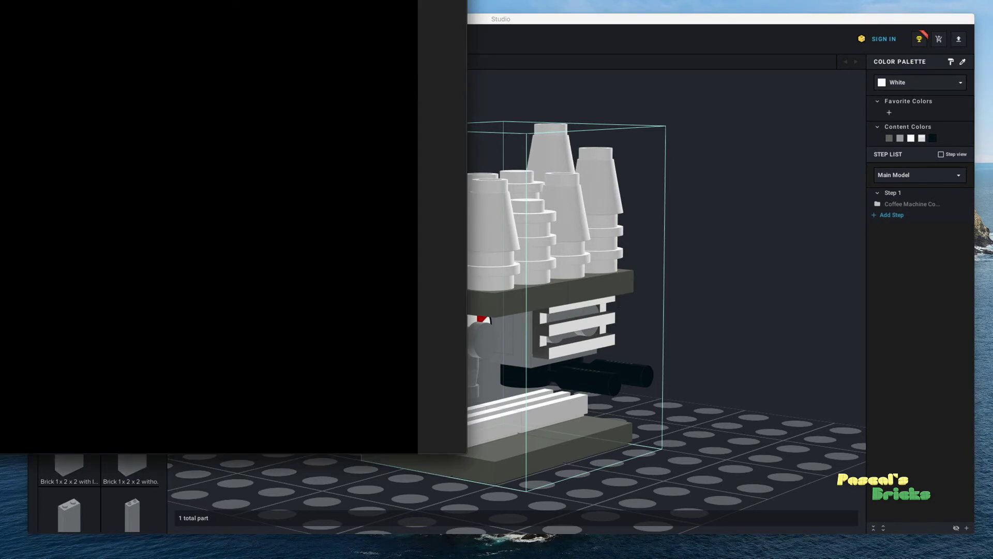
pyautogui.moveTo(309, 1); pyautogui.dragTo(592, 18)
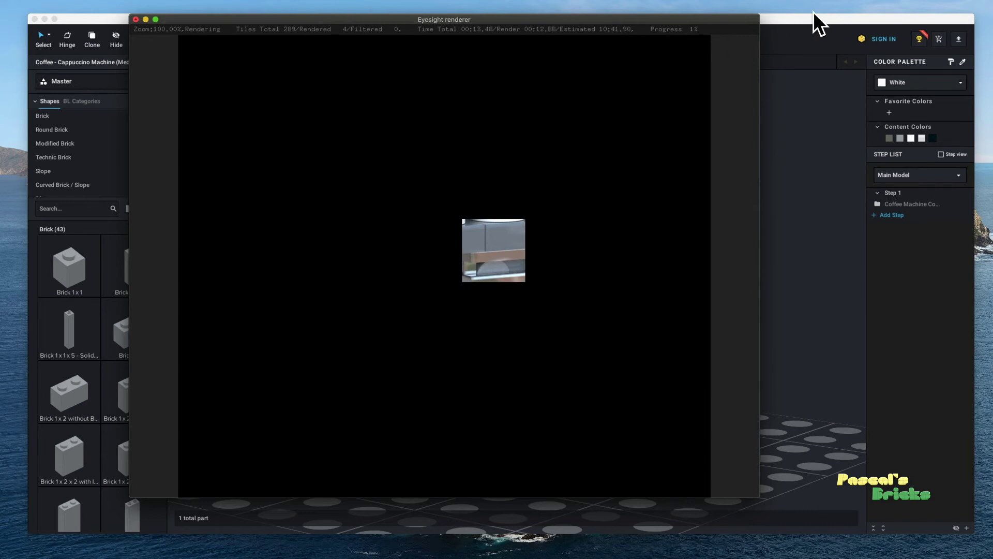
pyautogui.click(812, 24)
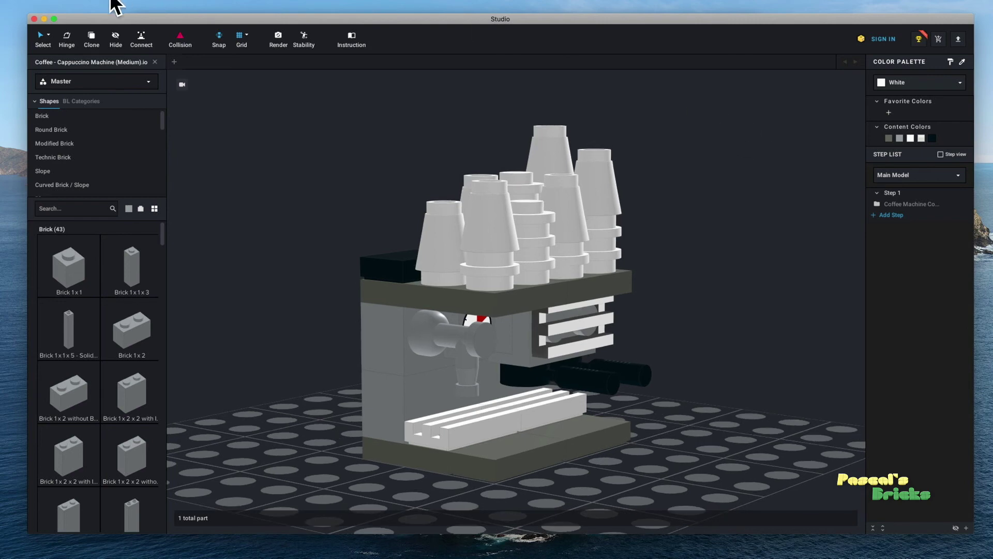
# Minimize Studio so the Eyesight renderer's tile progress stays visible.
pyautogui.click(44, 18)
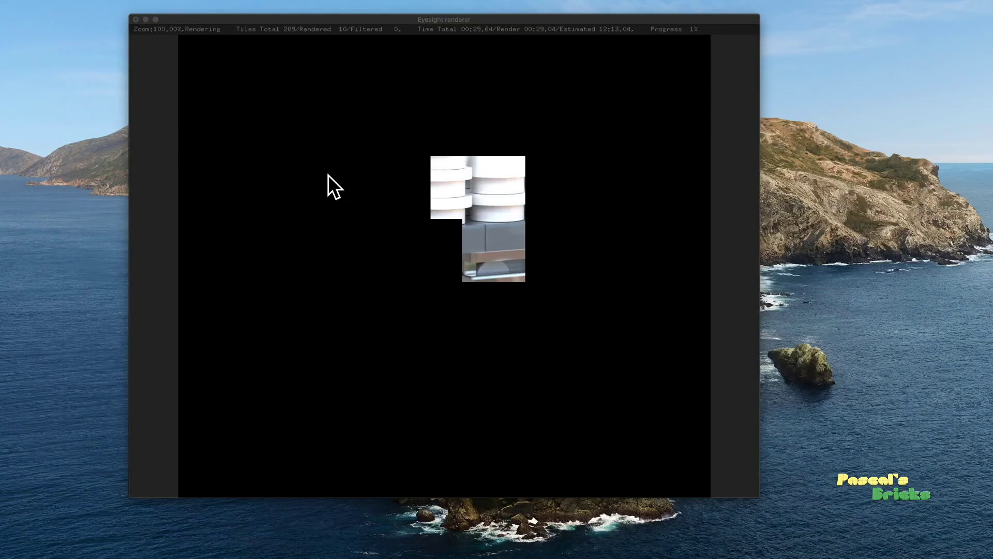